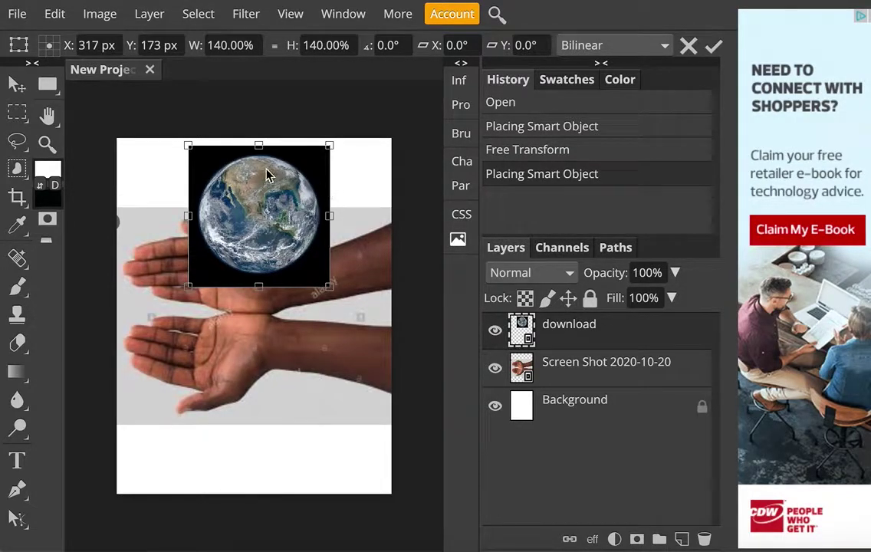
Step: Commit the globe image's transform and rasterize its smart object layer for use with the Quick Selection tool
click(20, 168)
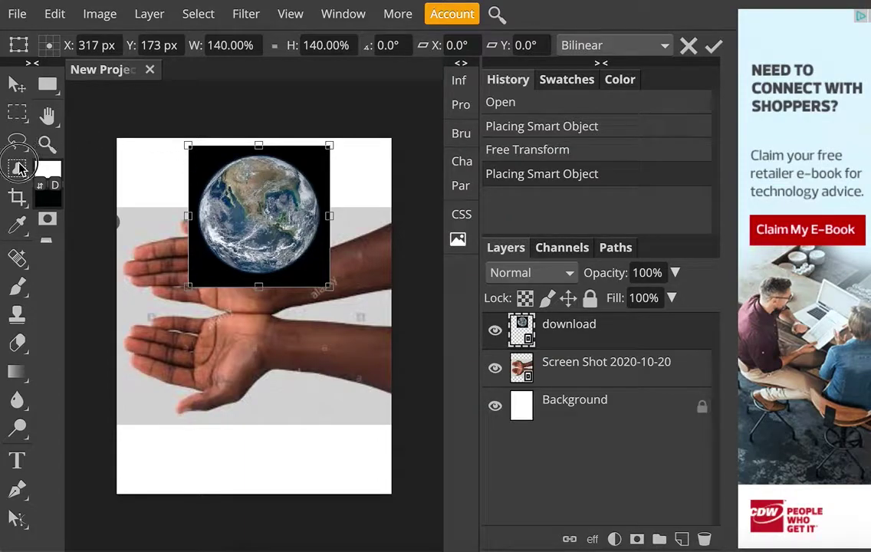
click(17, 169)
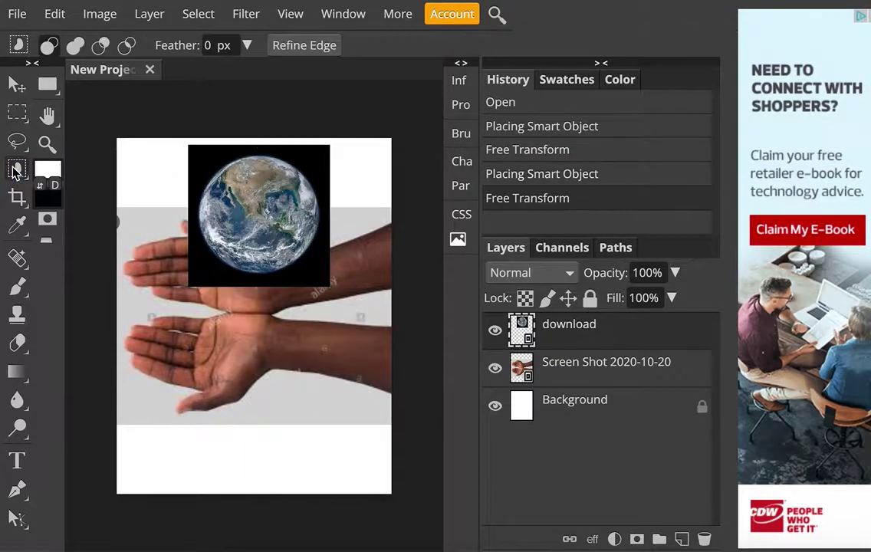
click(16, 169)
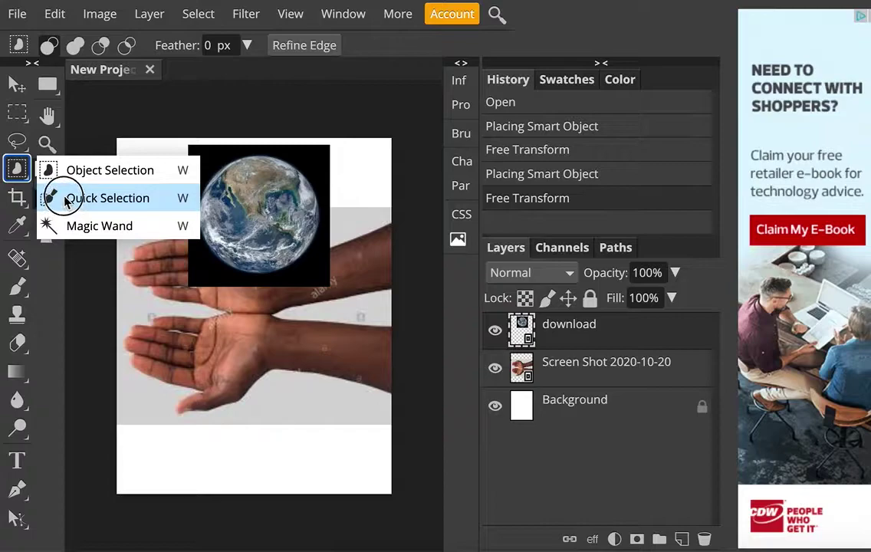
click(66, 198)
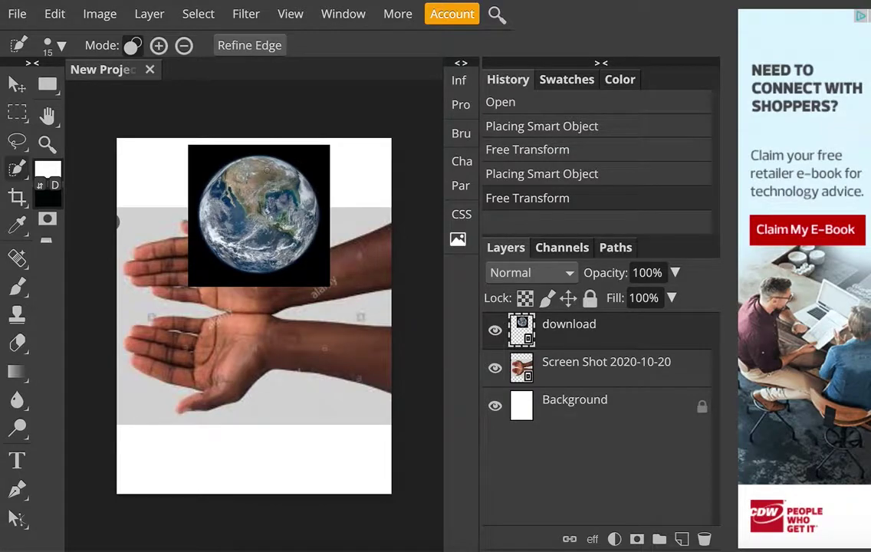
click(253, 179)
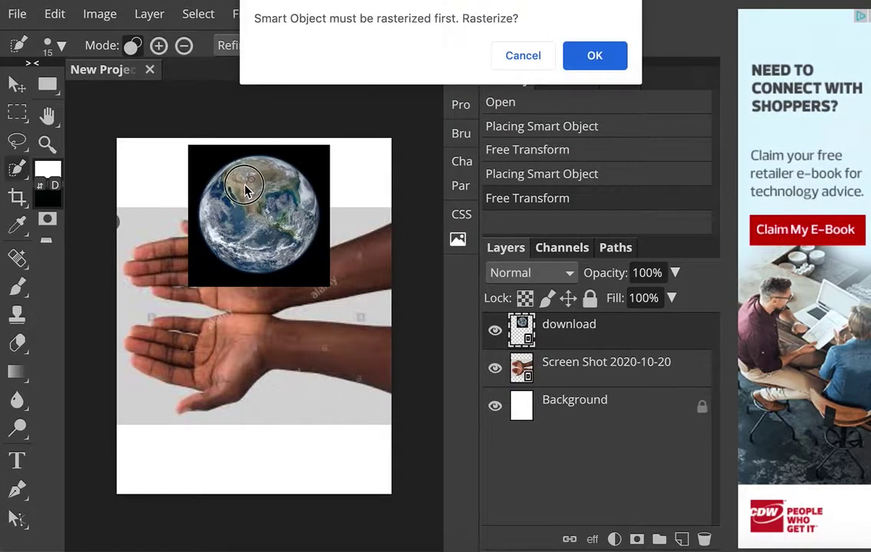
click(595, 58)
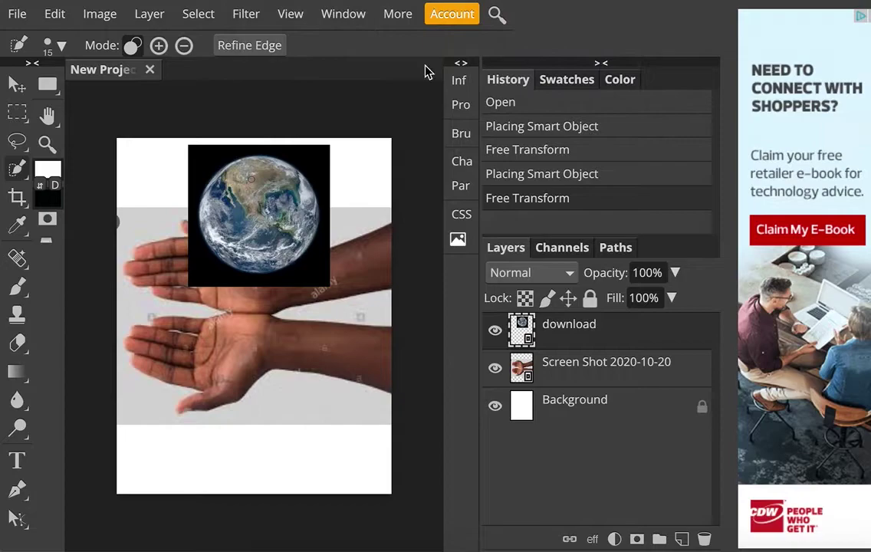
click(151, 14)
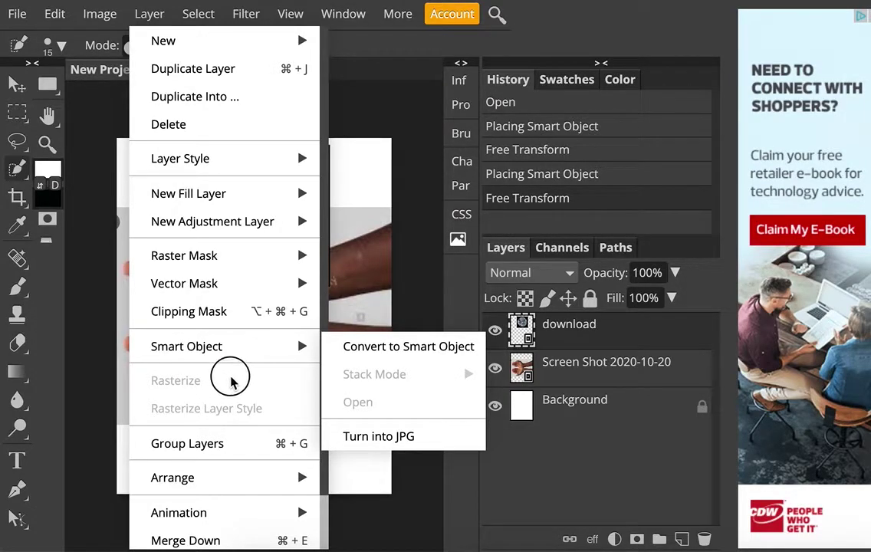
mouse_move(397, 13)
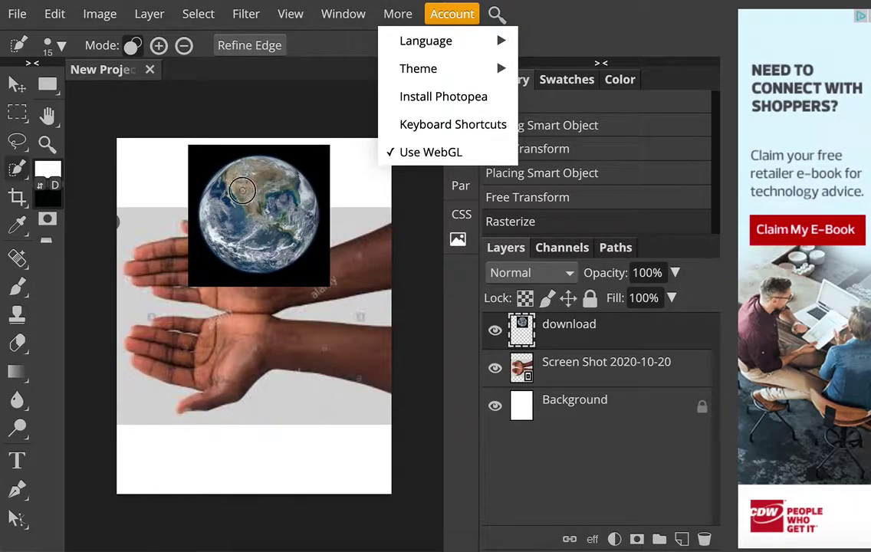
Step: Quick-select the globe and add a raster mask that hides its black background
drag(215, 170, 228, 203)
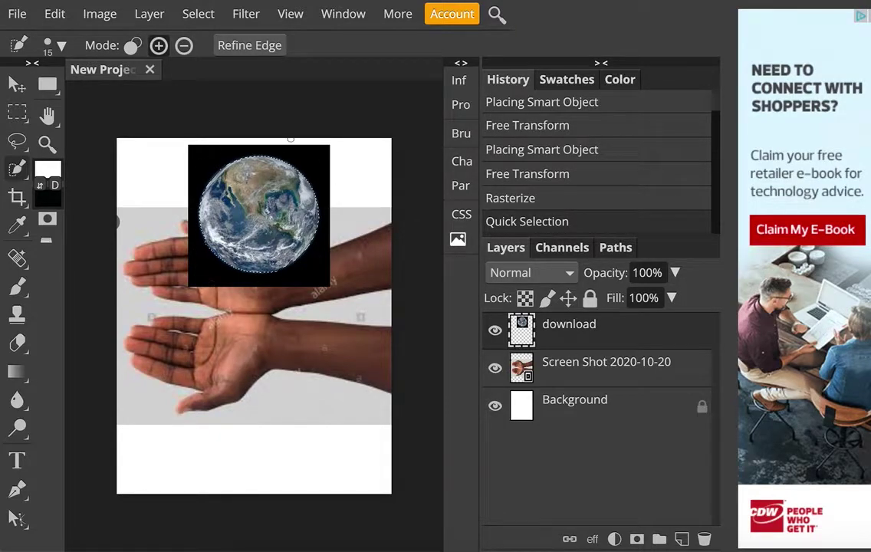
click(637, 540)
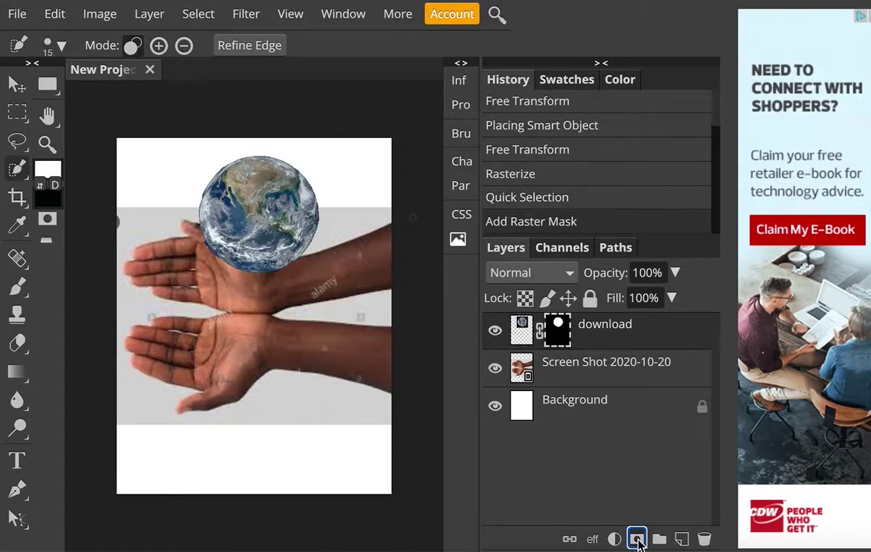
Step: Hide the globe layer and rasterize the hands layer "Screen Shot 2020-10-20"
click(564, 373)
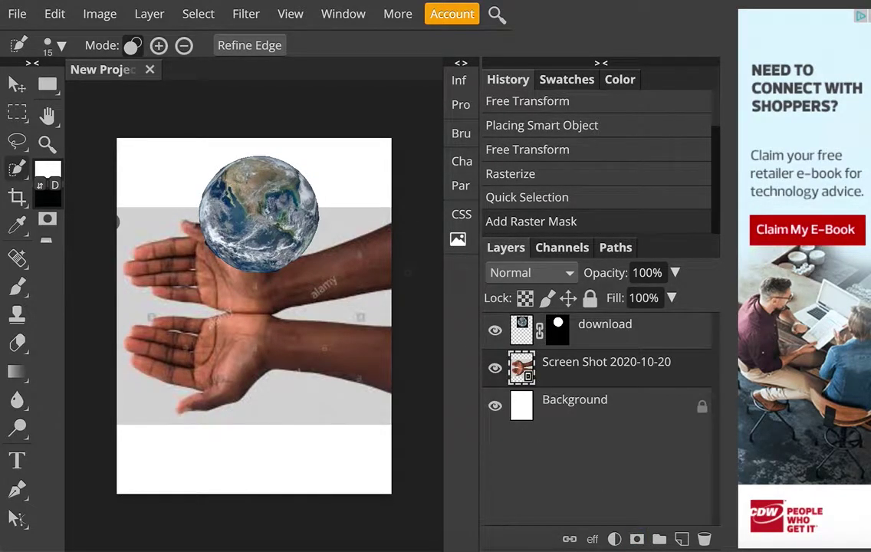
click(496, 334)
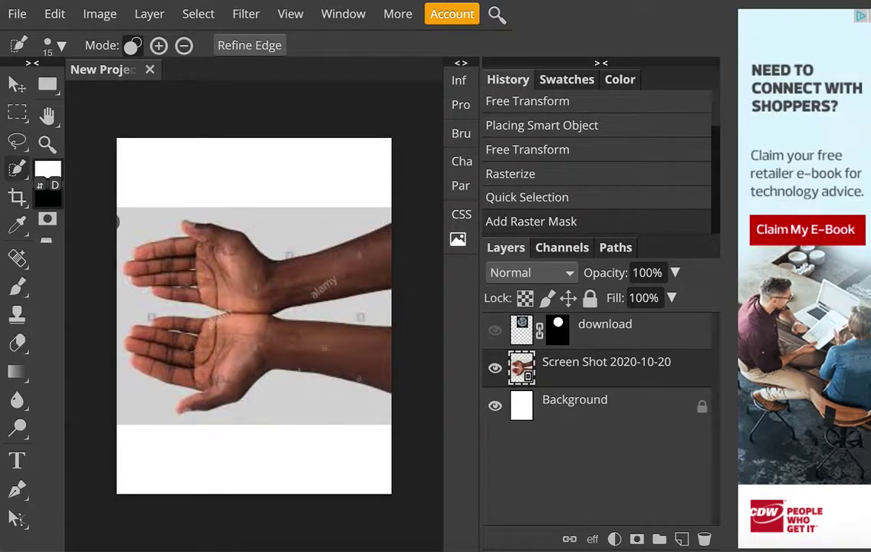
click(203, 234)
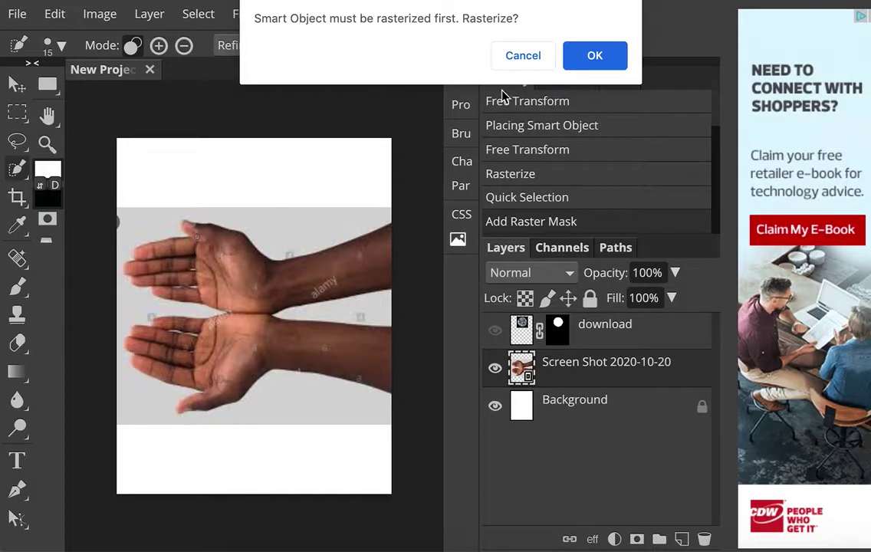
click(579, 58)
click(149, 13)
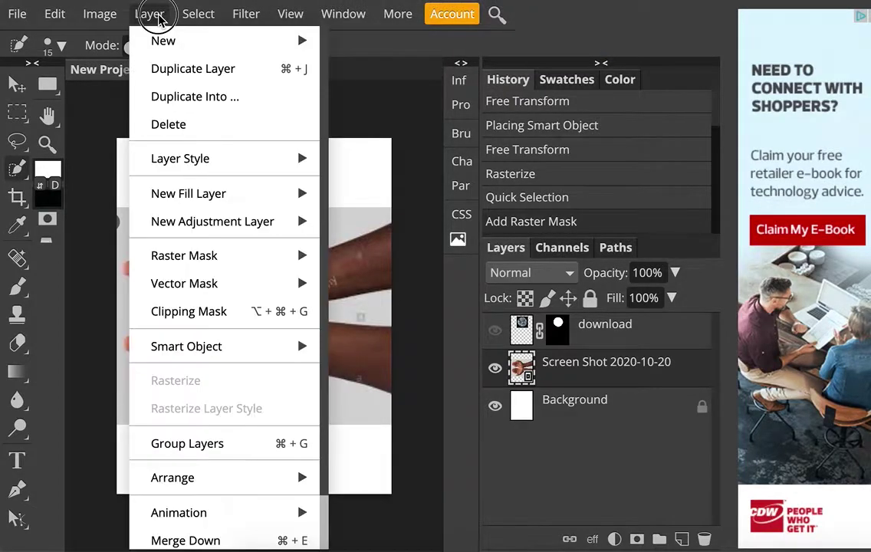
click(189, 373)
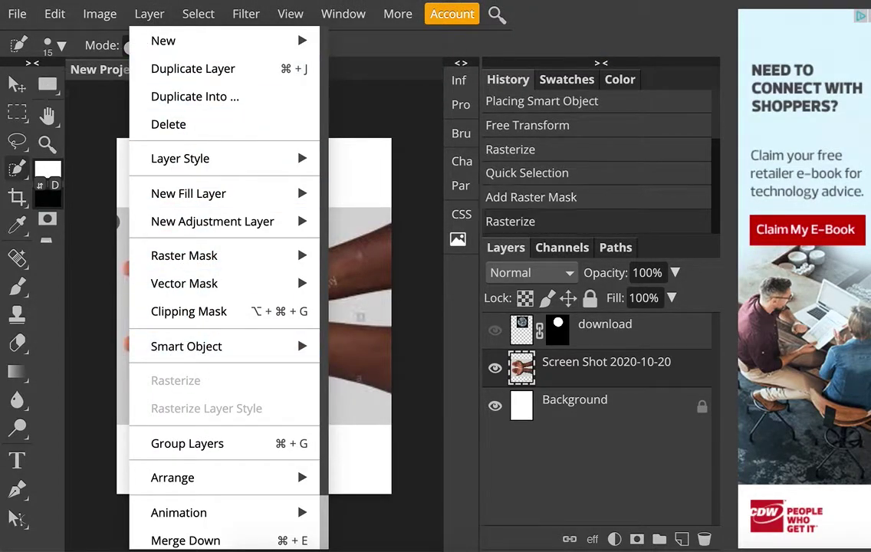
Step: Quick-select both hands and forearms, mask out their grey background, and show the globe layer again
mouse_move(116, 222)
mouse_down()
mouse_move(140, 252)
mouse_move(181, 241)
mouse_move(224, 247)
mouse_move(224, 303)
mouse_up()
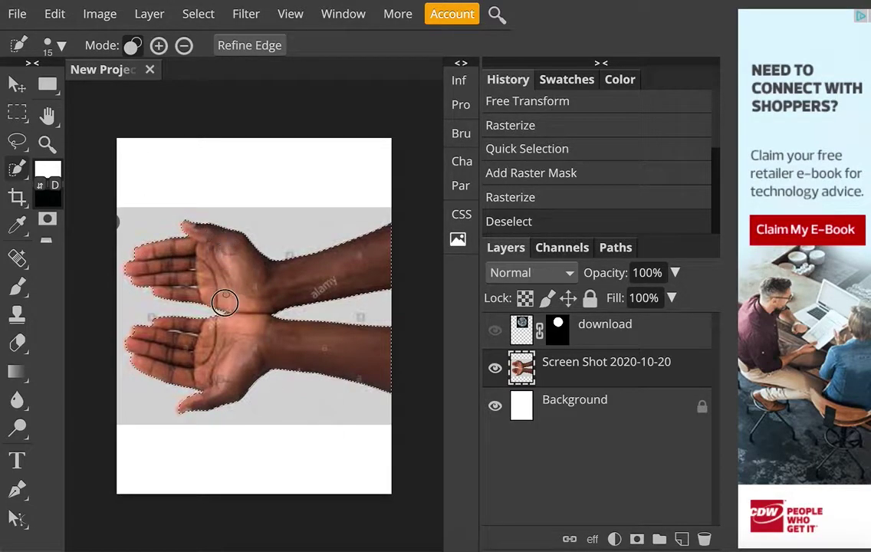
click(210, 355)
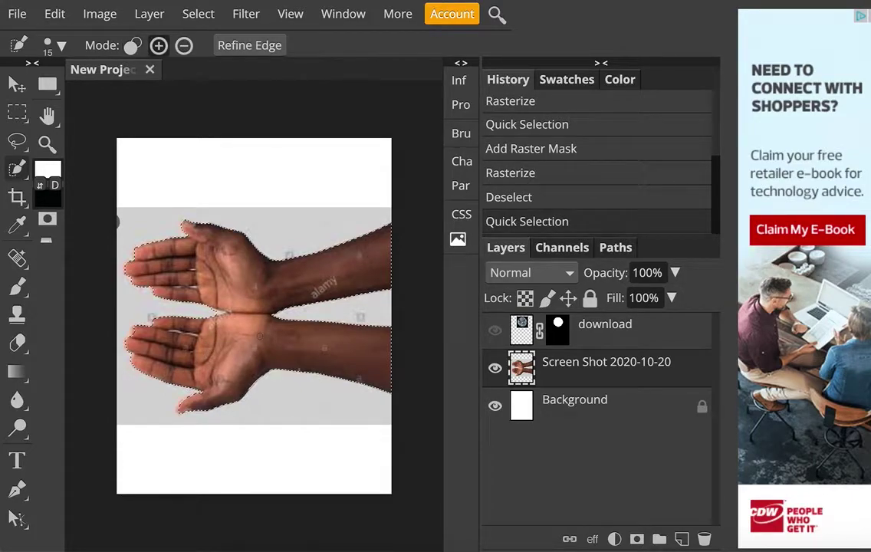
click(637, 540)
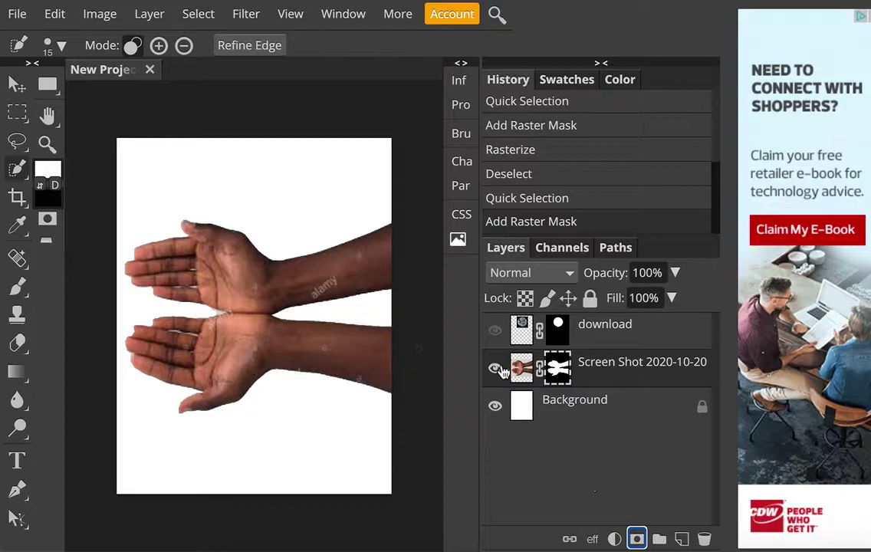
click(496, 330)
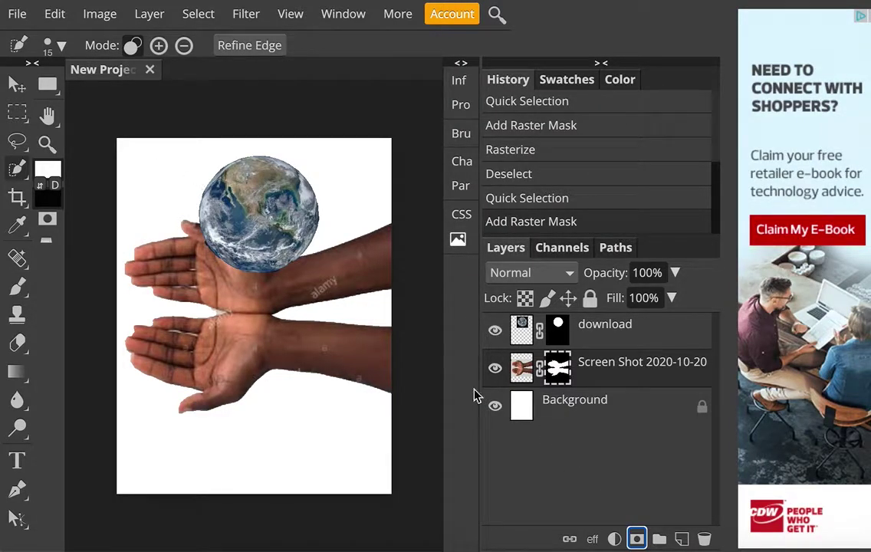
Step: Rotate the hands image by -90° and move it up so the forearms start at the canvas's upper edge
click(530, 379)
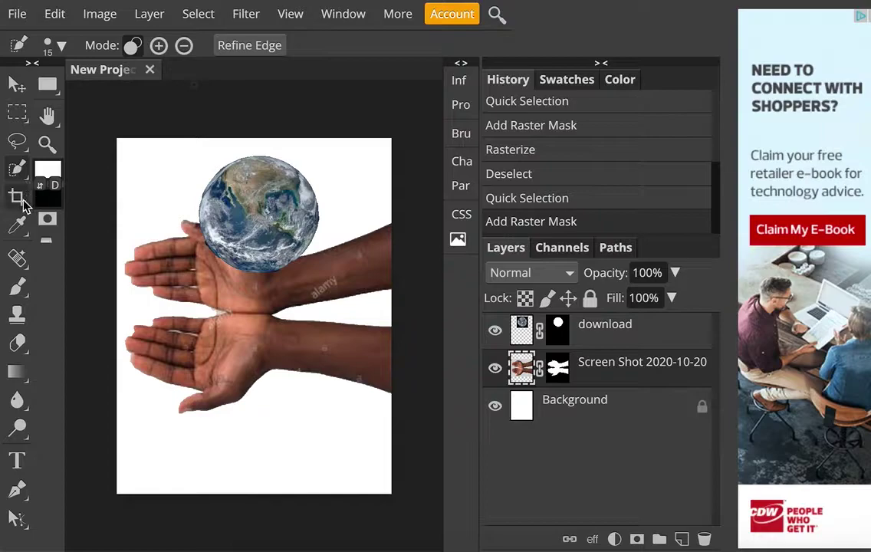
click(17, 84)
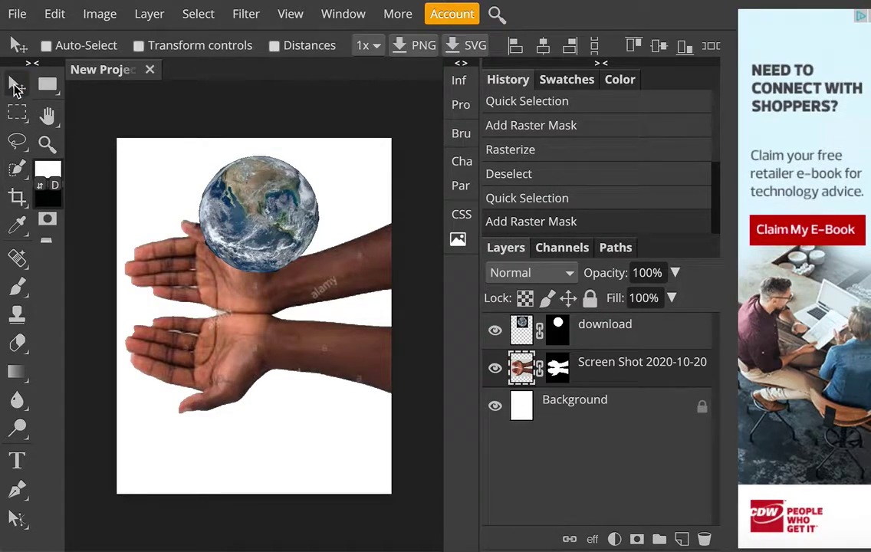
click(138, 46)
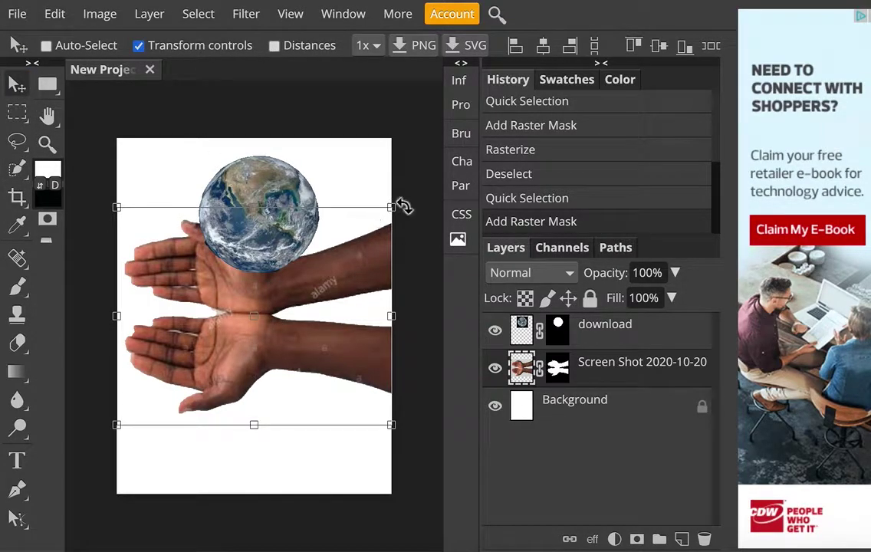
click(387, 187)
drag(387, 188, 180, 243)
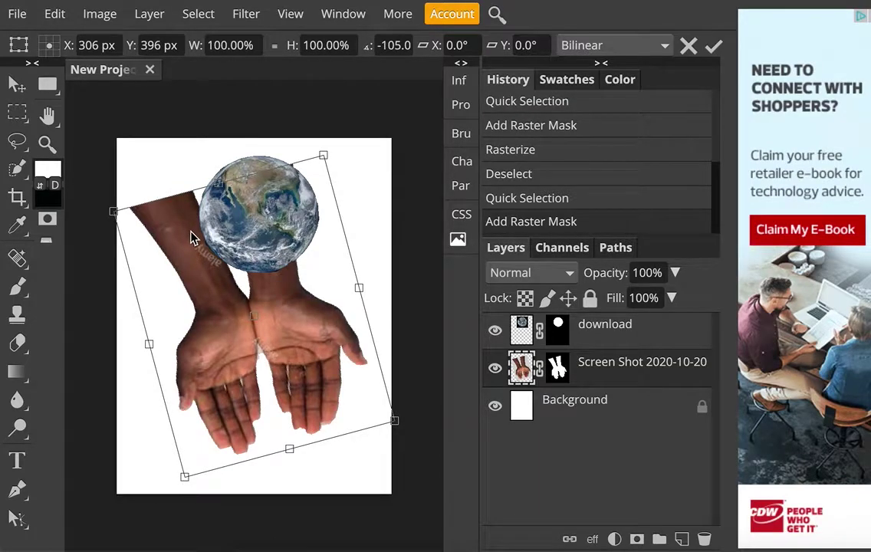
key(Return)
drag(393, 187, 166, 220)
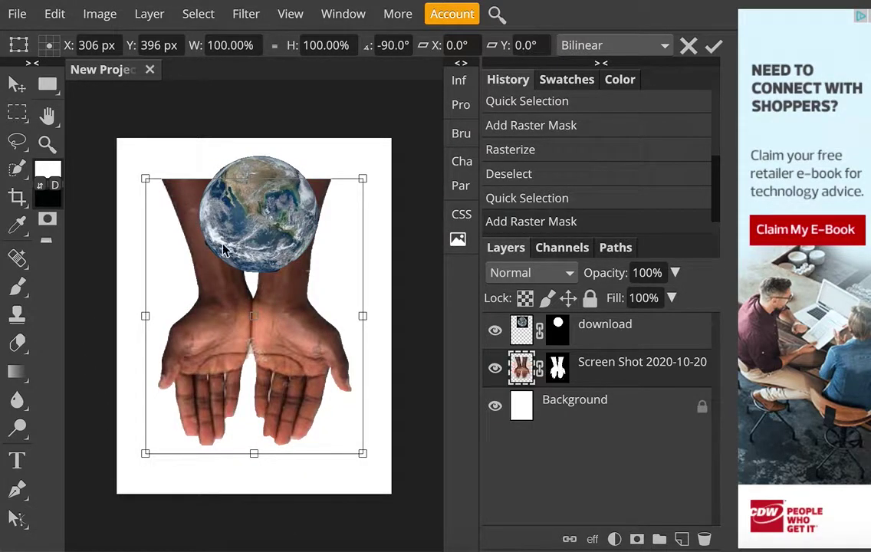
drag(223, 294, 227, 253)
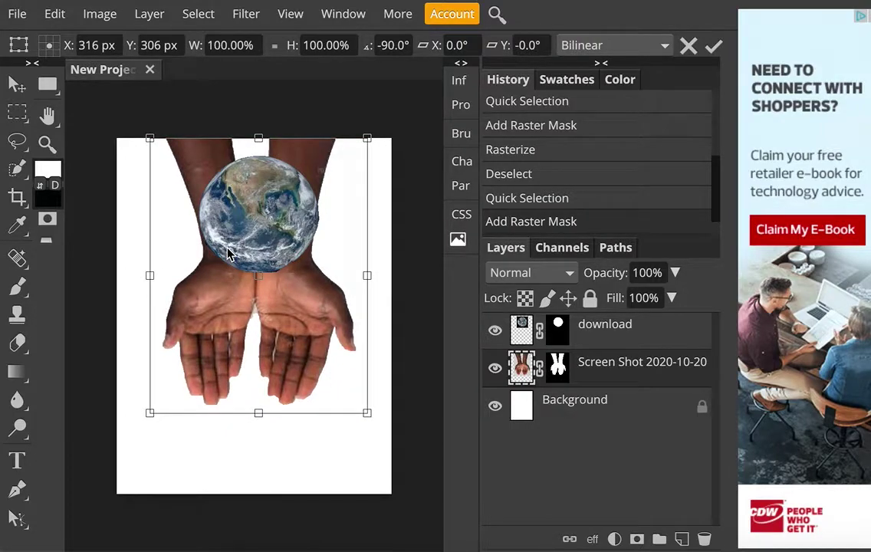
Step: Move the globe down onto the open palms and scale it proportionally to about 75%
click(601, 330)
drag(274, 219, 269, 332)
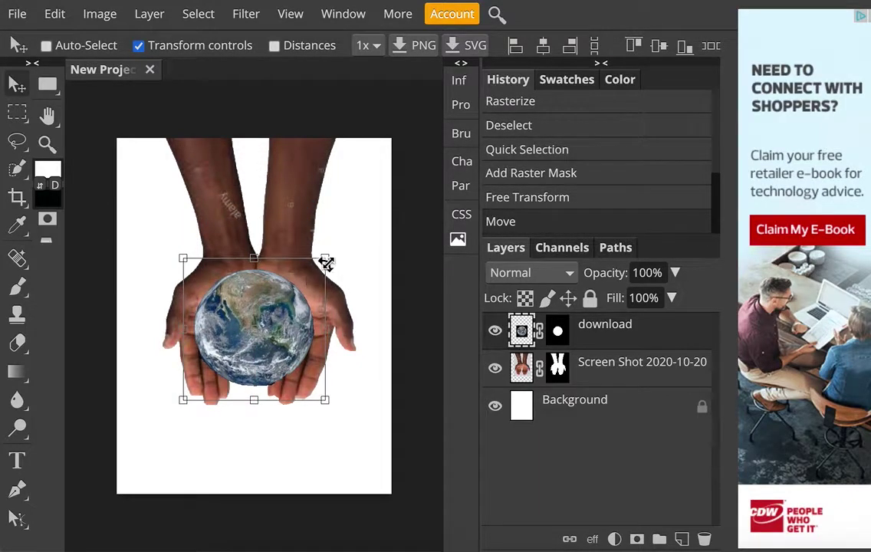
drag(327, 258, 257, 321)
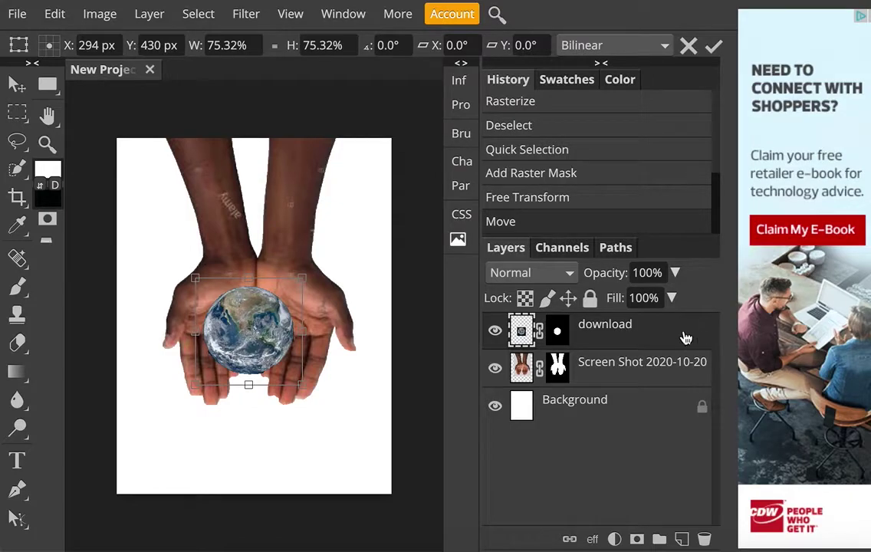
key(Return)
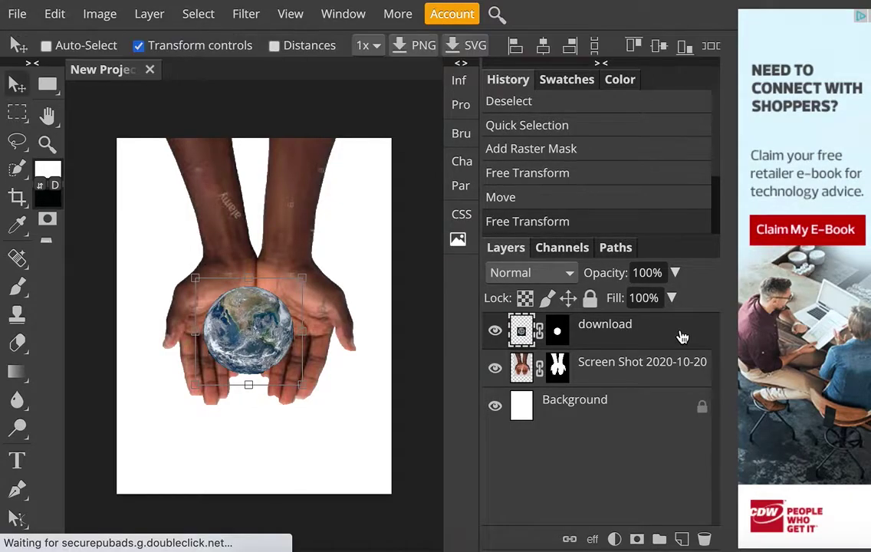
Step: Add a Drop Shadow layer style to the globe layer
double_click(605, 325)
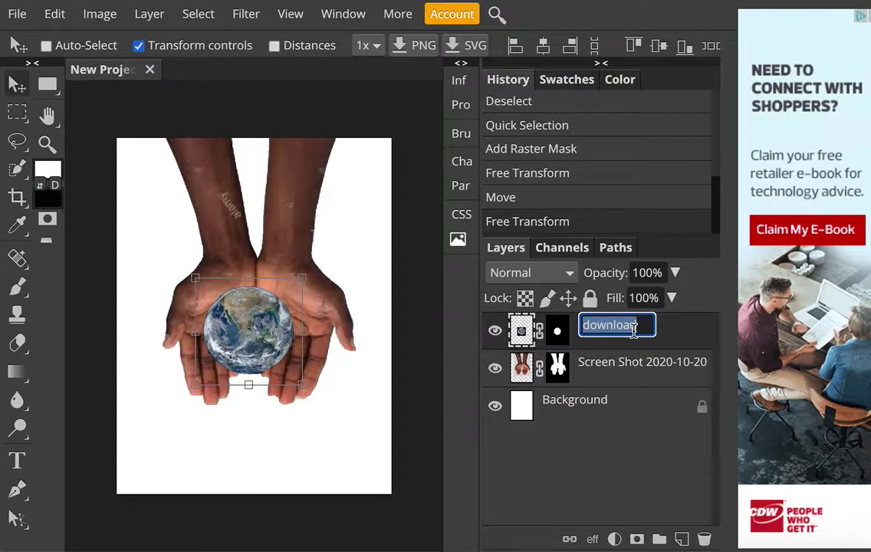
click(682, 338)
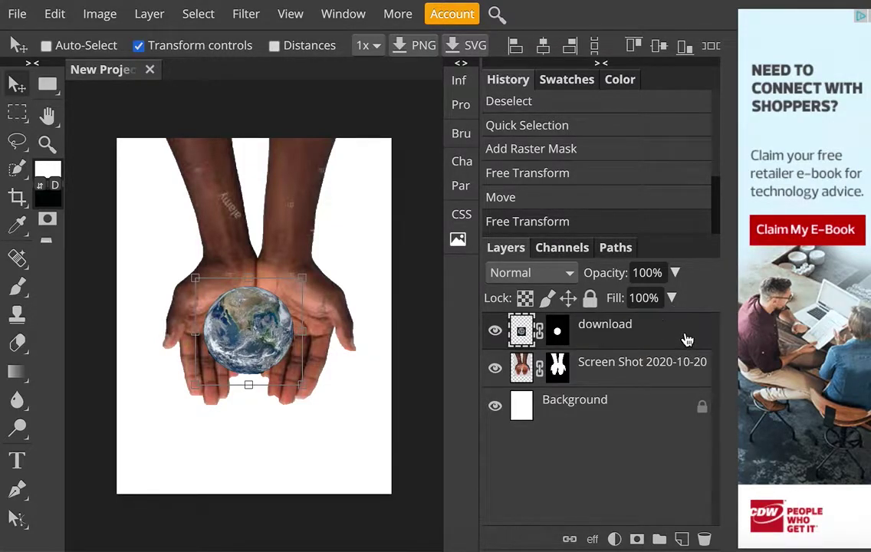
double_click(683, 338)
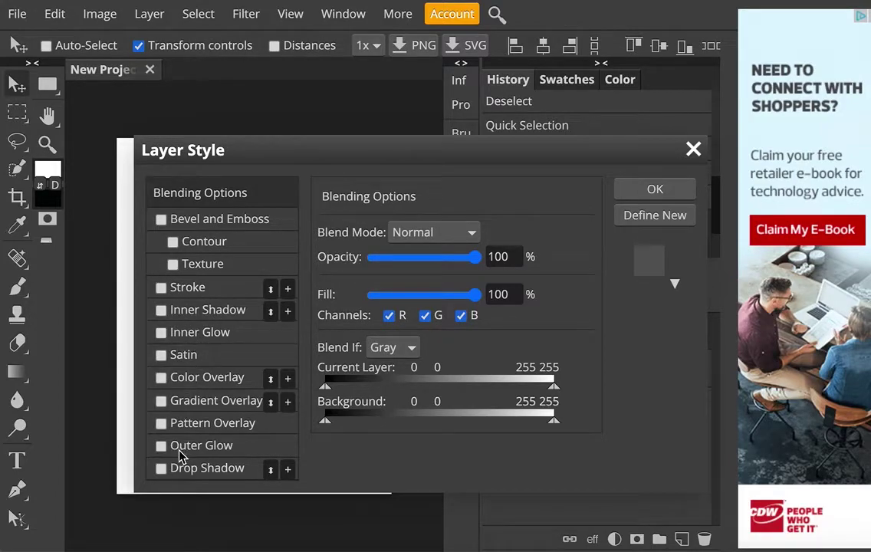
click(161, 469)
click(192, 473)
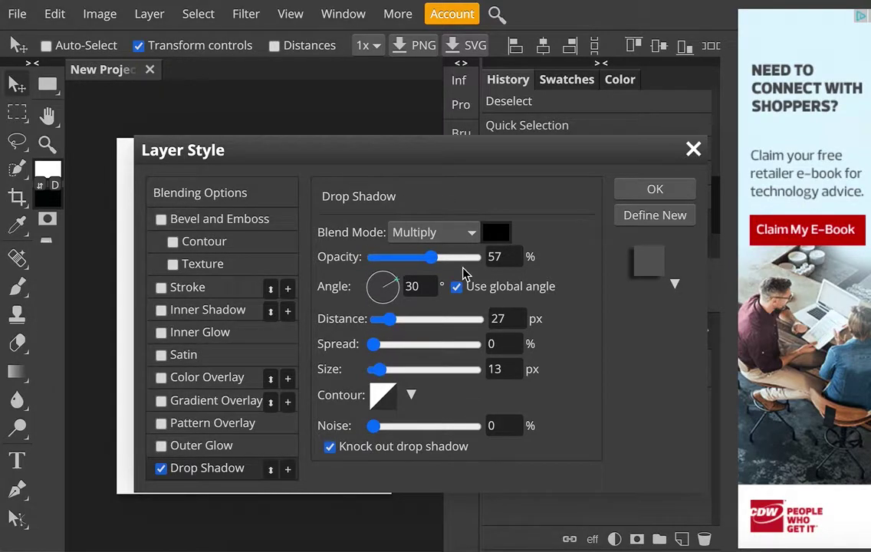
Step: Set the globe's drop shadow to 34 px distance, 13% spread, 47 px size and a 90° angle
drag(504, 142, 663, 23)
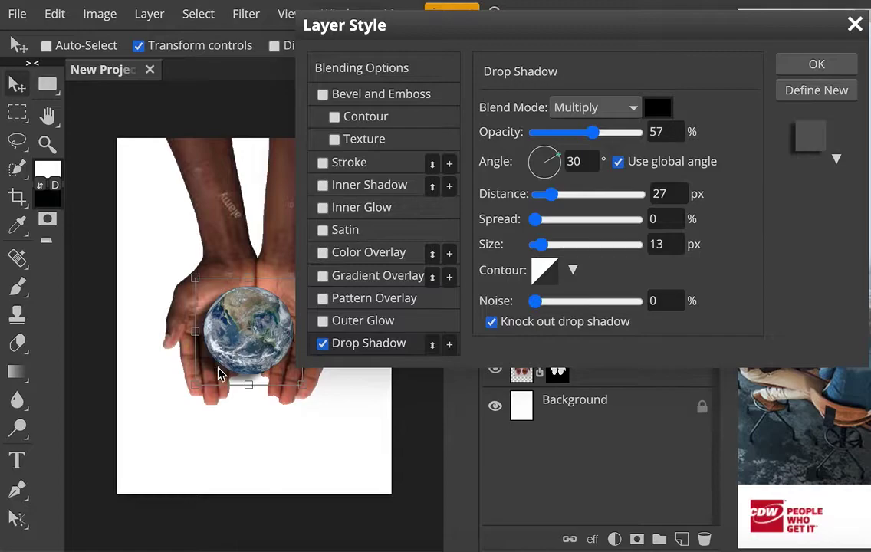
drag(539, 221, 559, 204)
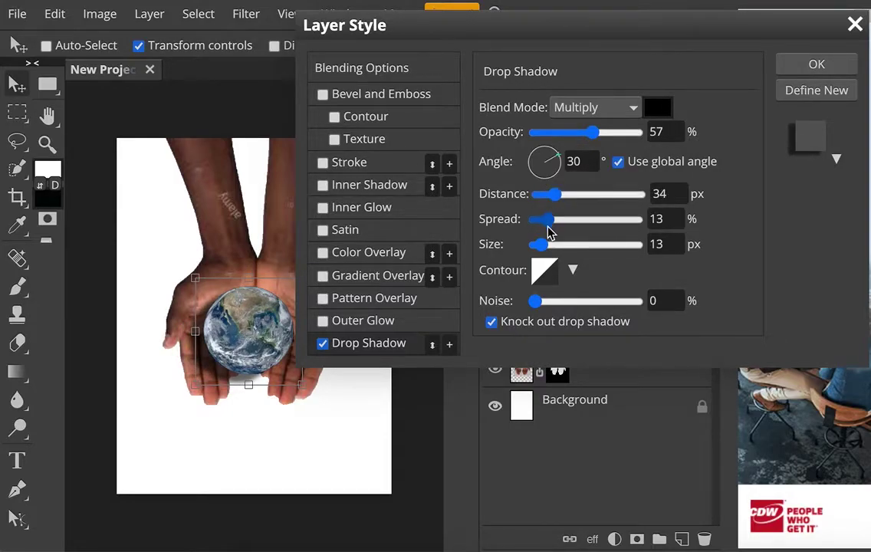
drag(540, 245, 562, 248)
drag(585, 159, 566, 165)
text(9)
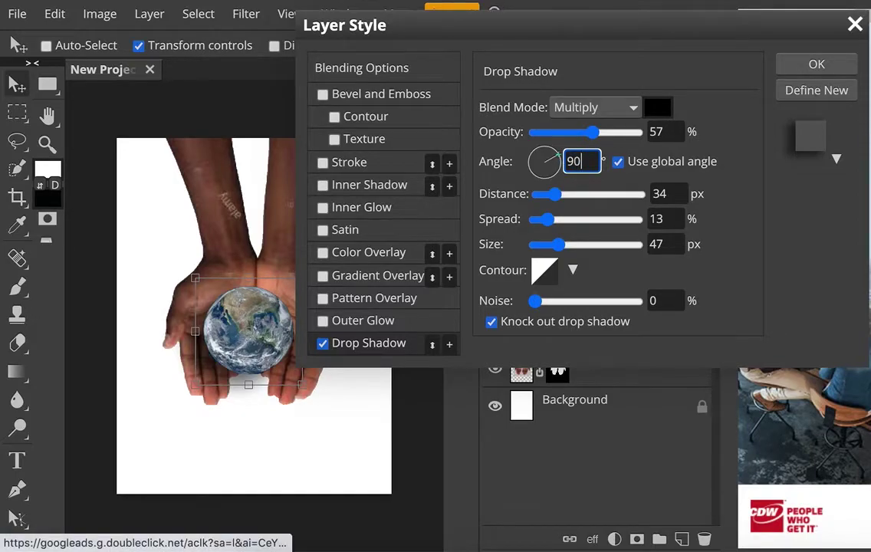
Step: Apply the drop shadow settings to the globe layer
click(743, 197)
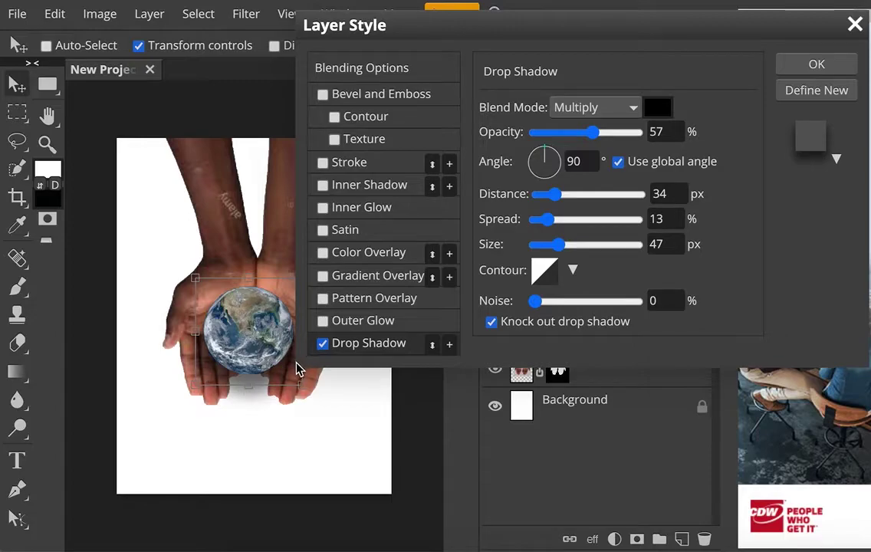
click(814, 69)
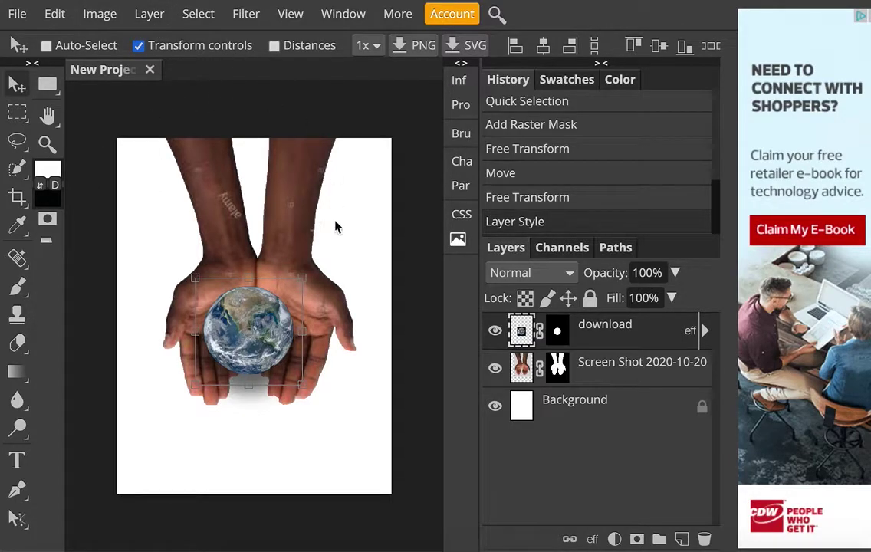
Step: Add a Hue/Saturation adjustment layer above the globe layer, leaving its settings at their defaults
click(150, 16)
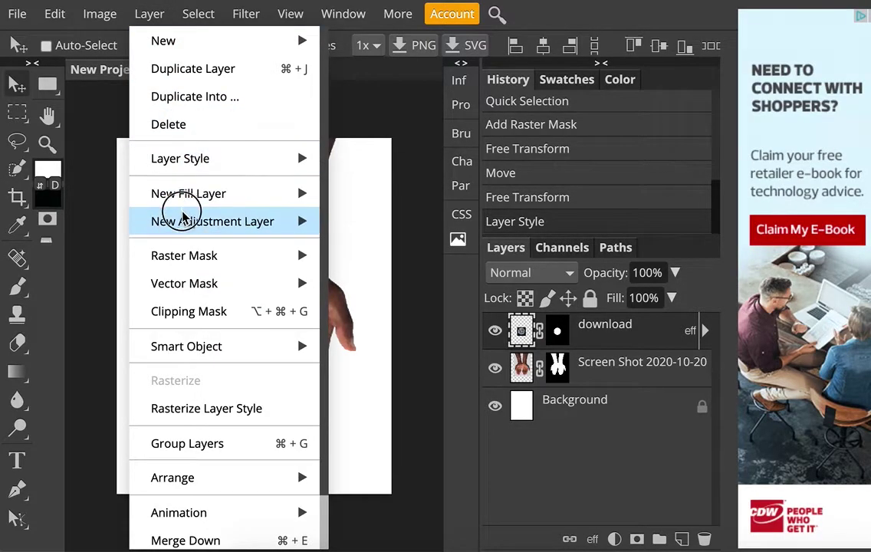
mouse_move(186, 220)
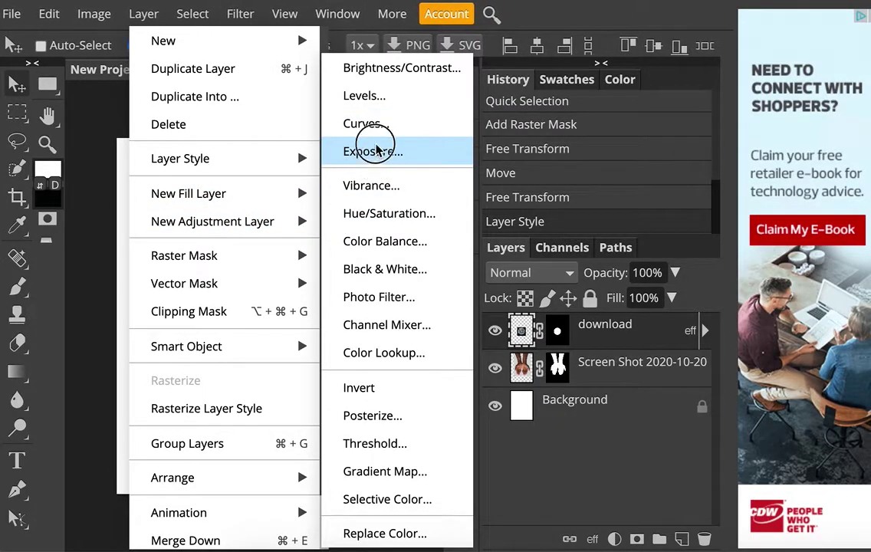
click(368, 213)
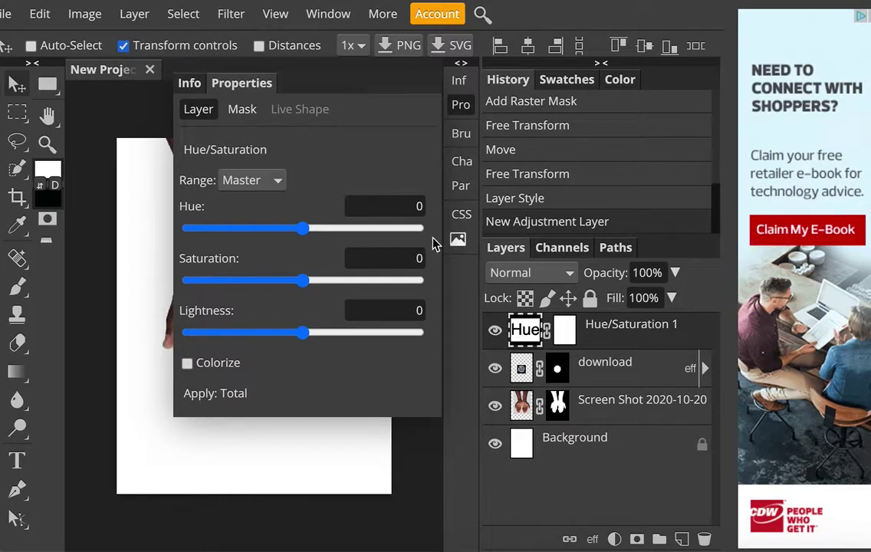
click(357, 90)
click(460, 107)
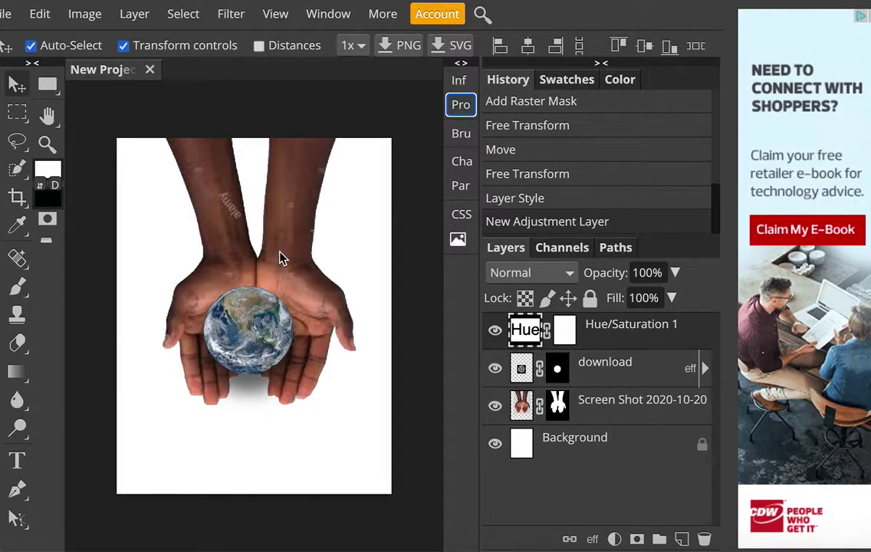
scroll(280, 253, up, 3)
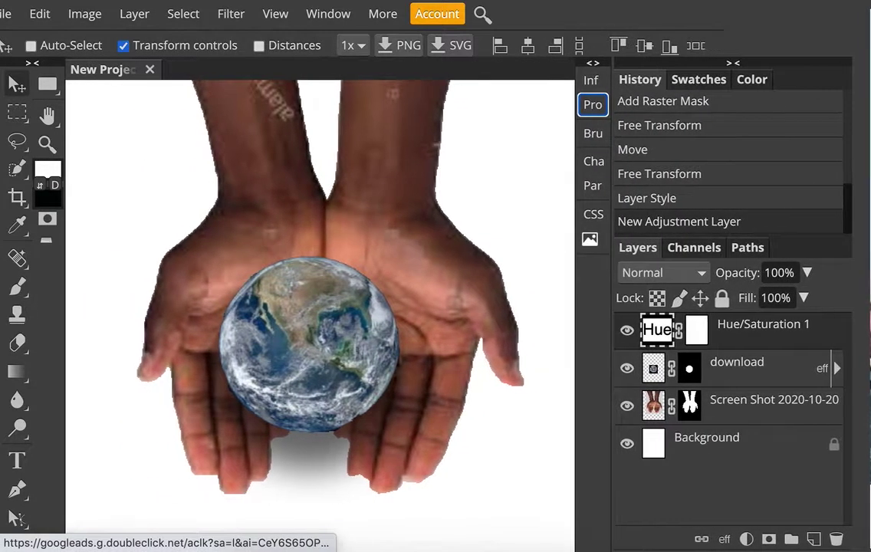
click(593, 107)
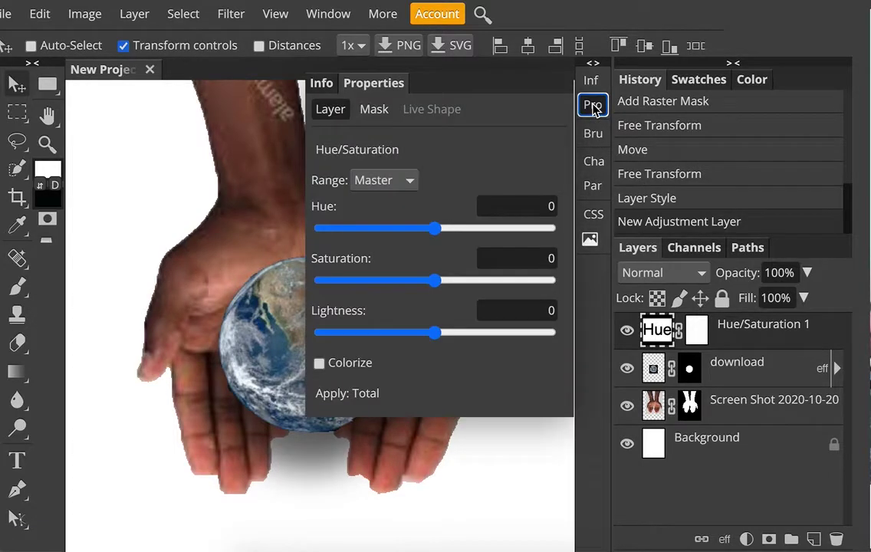
click(593, 107)
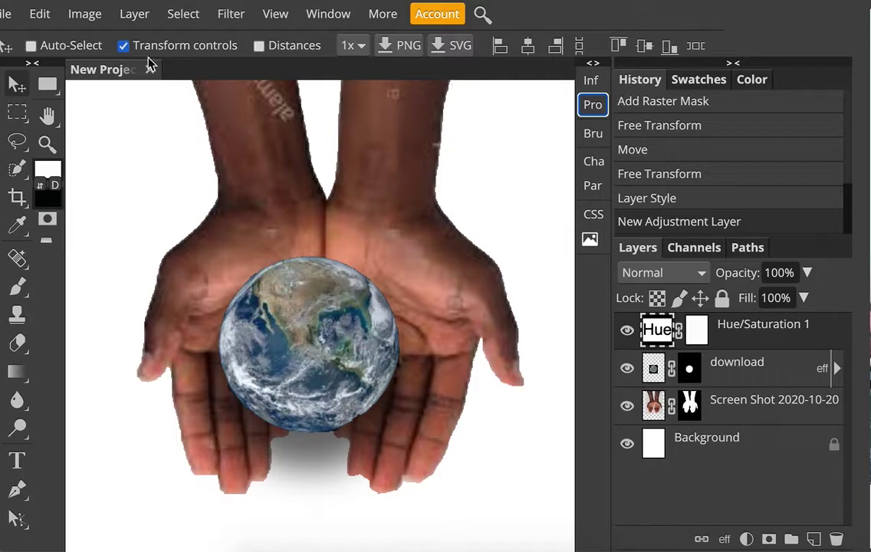
Step: Add a second Hue/Saturation adjustment layer with Colorize on, hue 180, saturation 56 and lightness 5
click(137, 15)
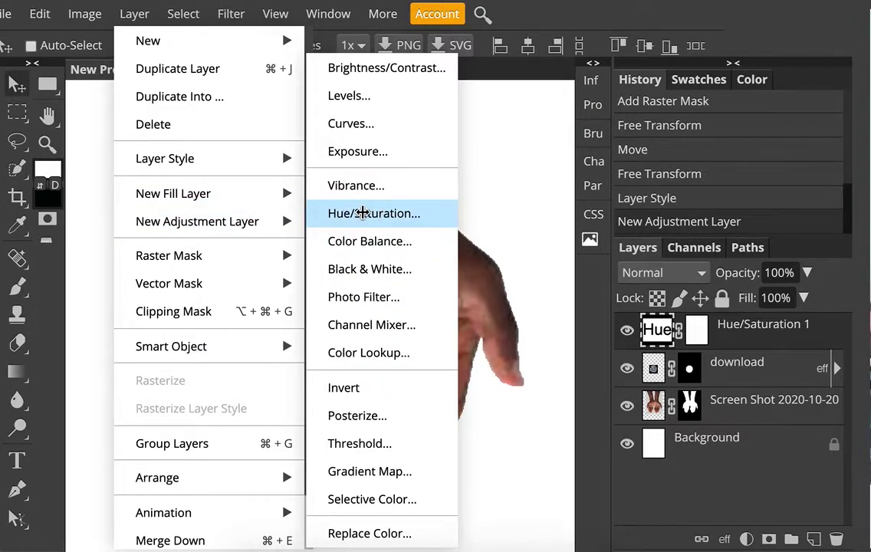
click(361, 213)
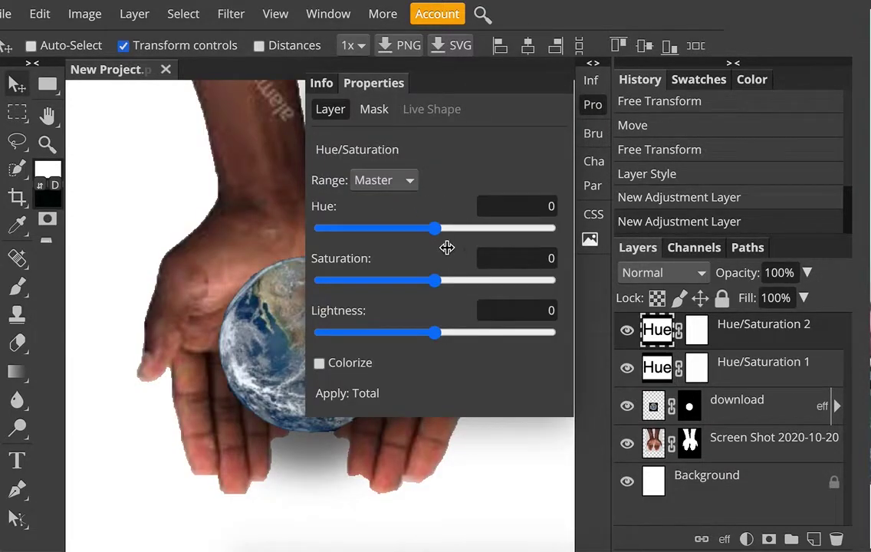
click(320, 364)
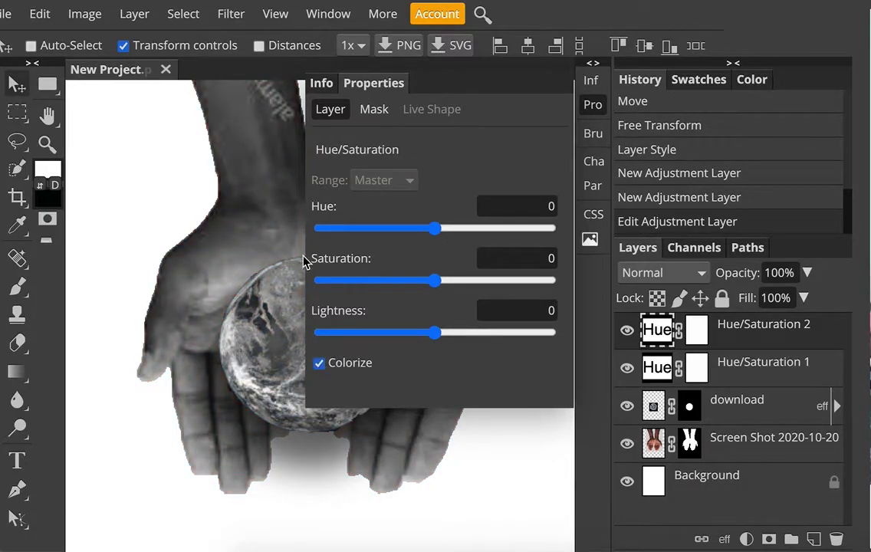
drag(439, 279, 500, 280)
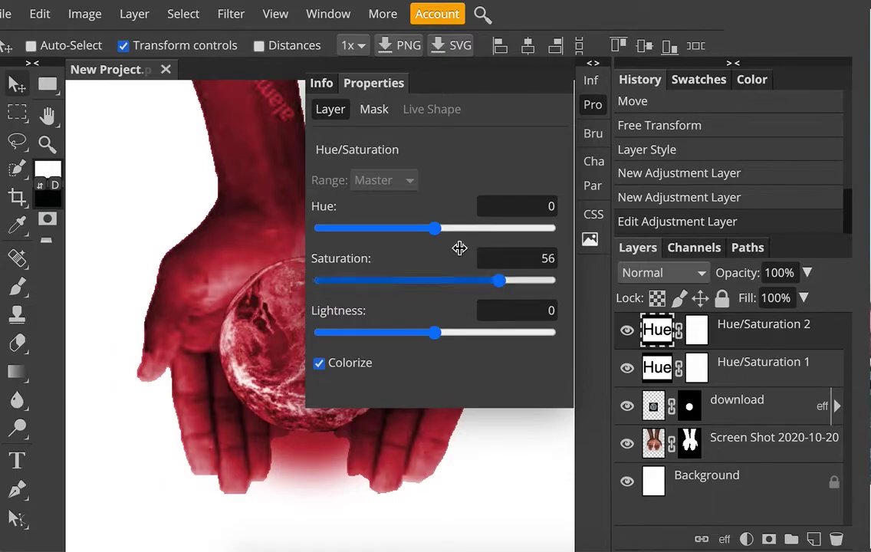
drag(435, 228, 569, 241)
mouse_move(439, 338)
mouse_down()
mouse_move(490, 335)
mouse_move(394, 334)
mouse_move(460, 333)
mouse_move(442, 332)
mouse_up()
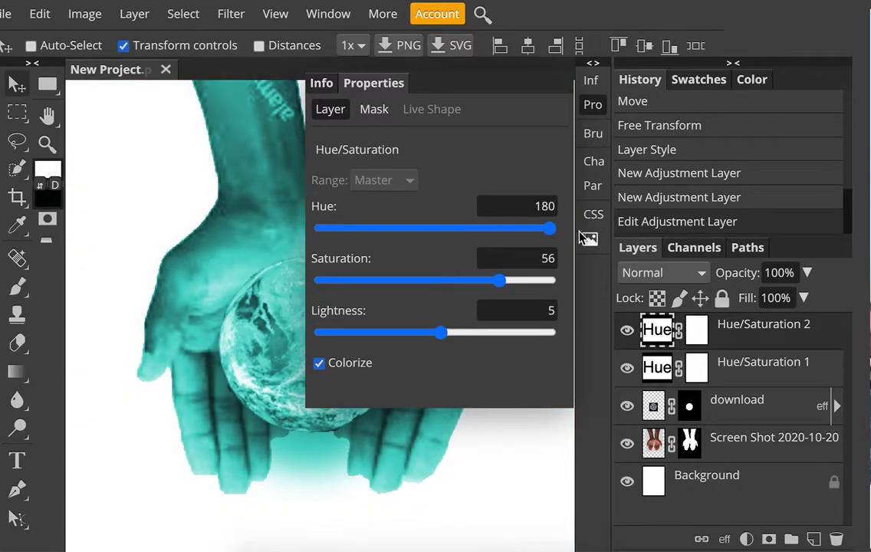
click(594, 111)
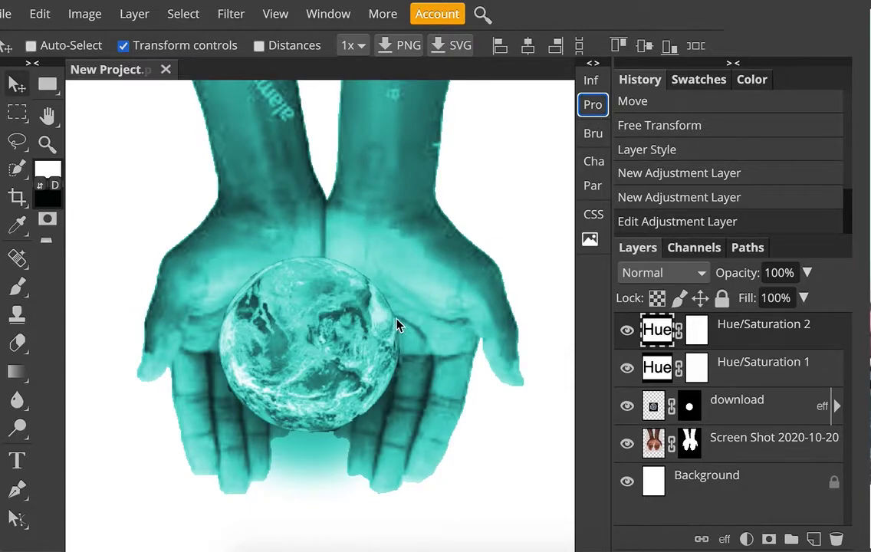
Step: Check the teal tint across the composite and hide the Hue/Saturation 2 layer
scroll(391, 287, up, 2)
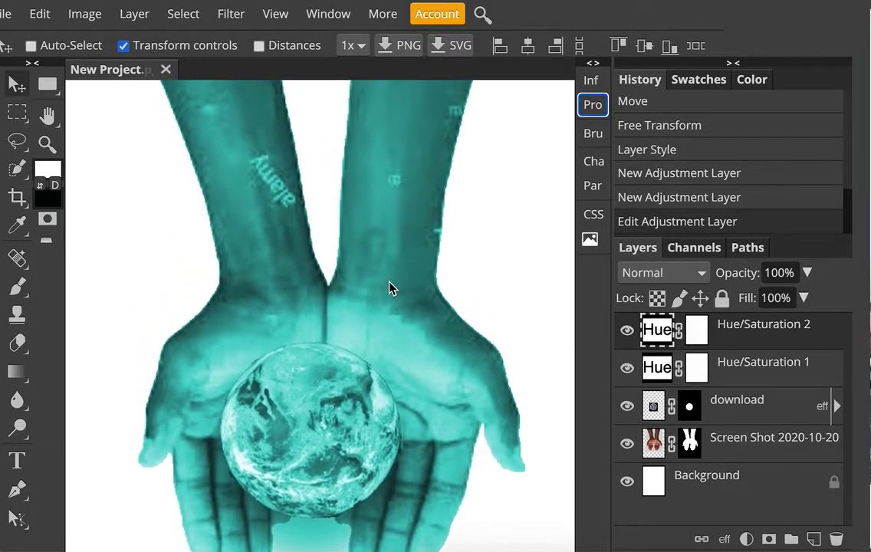
scroll(391, 287, down, 2)
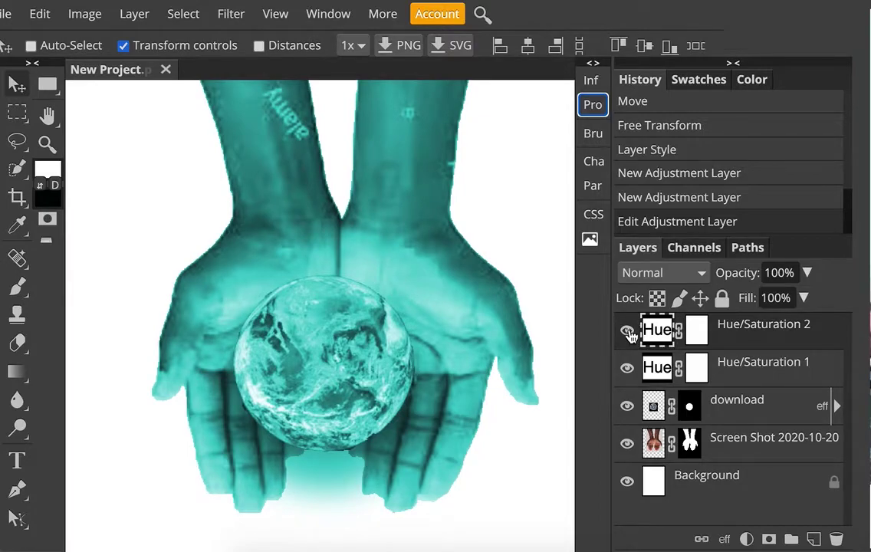
click(627, 331)
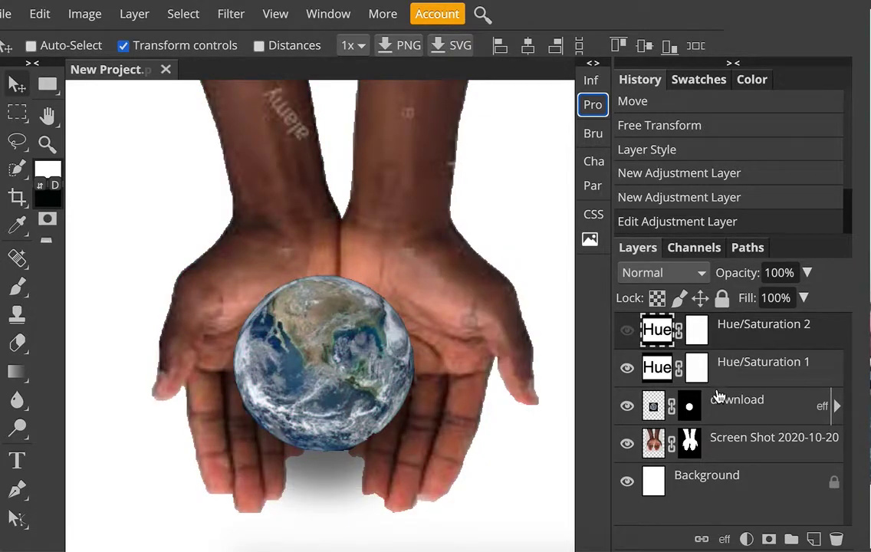
Step: Add a Black & White adjustment layer on top of the layer stack, preview it, and hide it
click(135, 14)
mouse_move(191, 221)
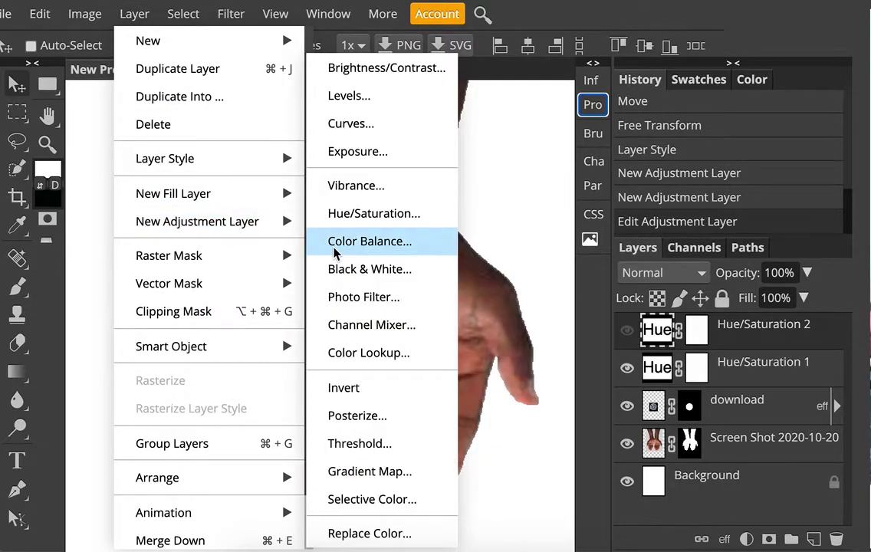
click(372, 268)
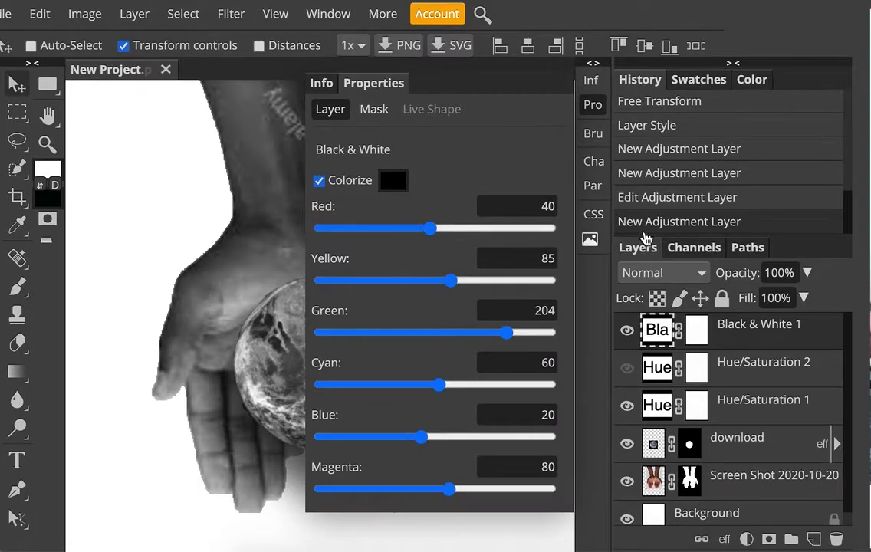
click(594, 104)
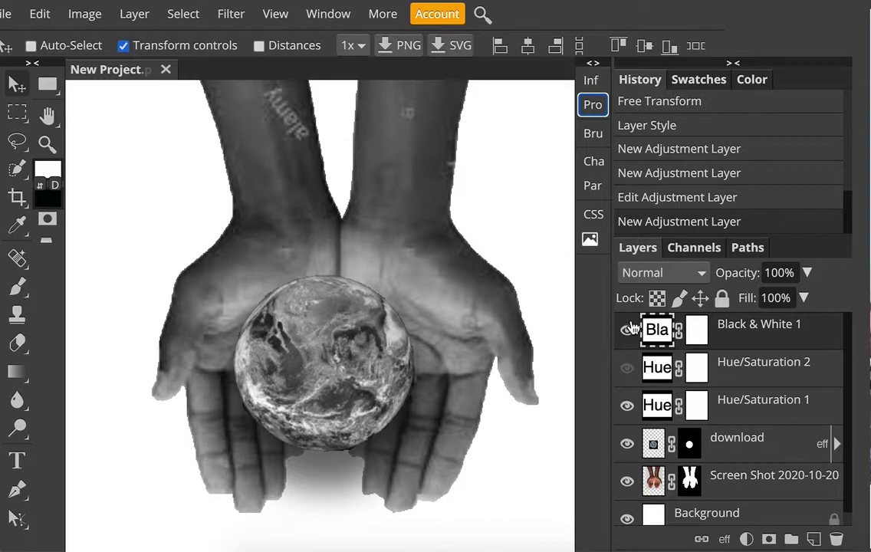
click(627, 331)
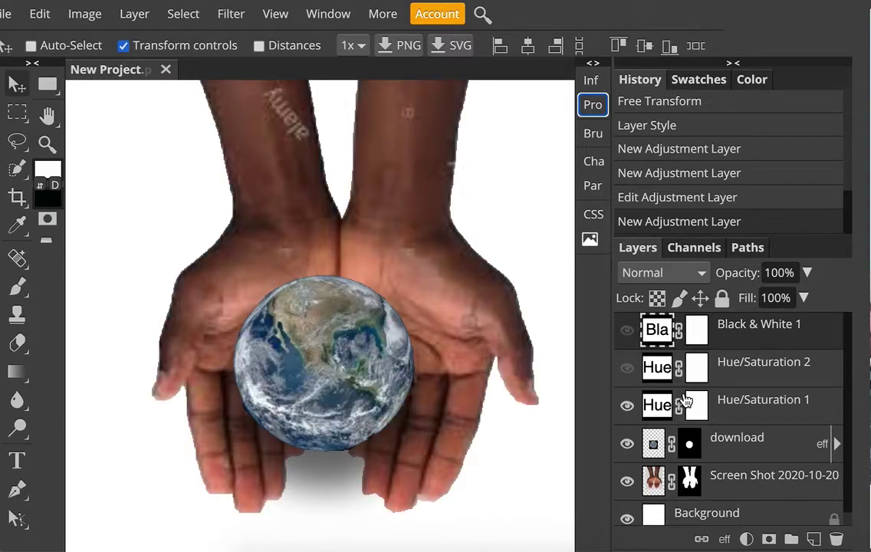
Step: Add a Levels adjustment layer with RGB input levels 32 and 185 and output levels 10 and 243
click(134, 13)
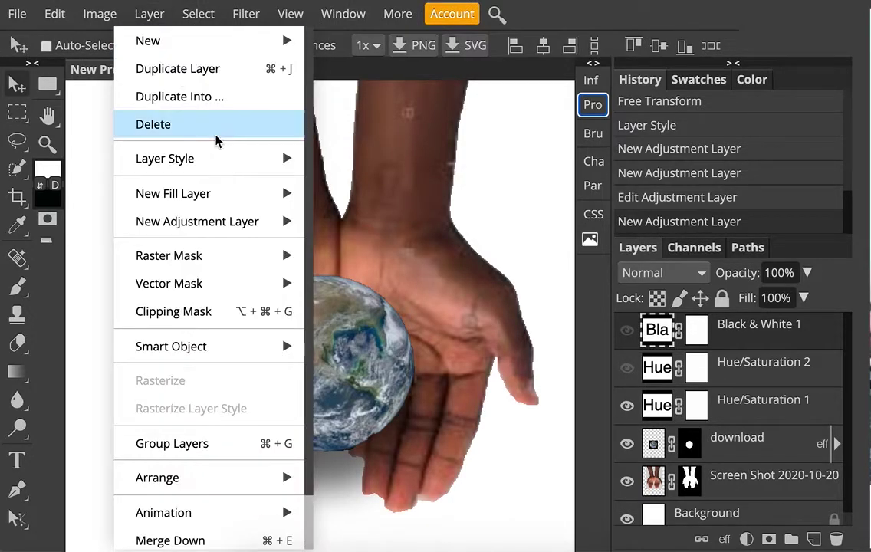
mouse_move(185, 220)
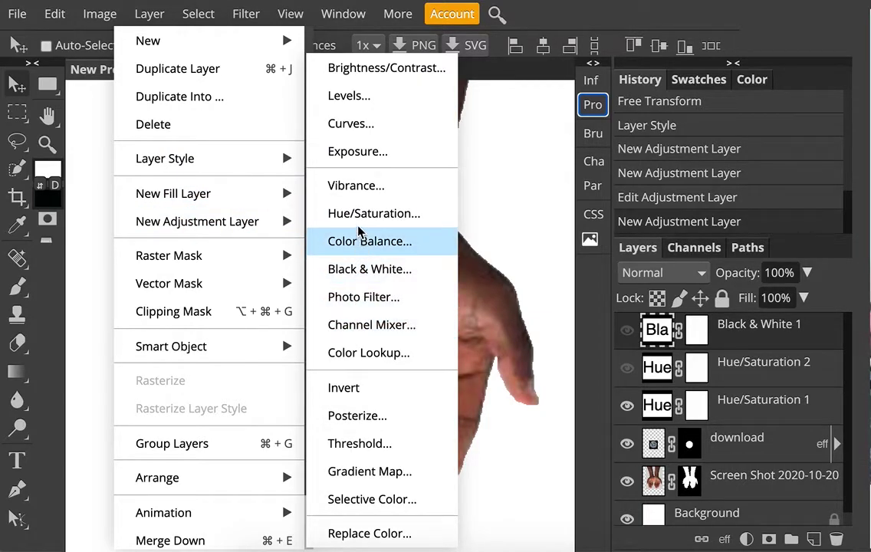
click(351, 97)
drag(323, 300, 346, 297)
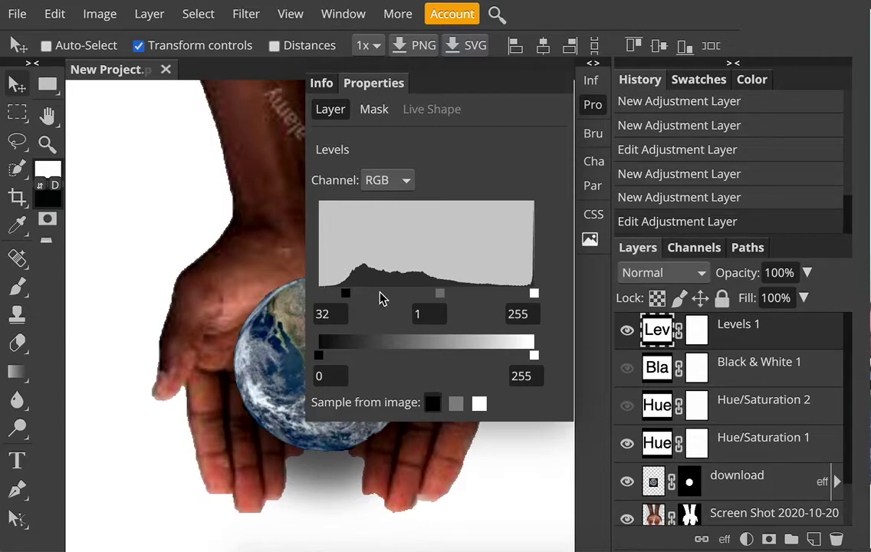
drag(534, 296, 476, 300)
mouse_move(323, 357)
mouse_down()
mouse_move(387, 357)
mouse_move(326, 356)
mouse_up()
mouse_move(534, 357)
mouse_down()
mouse_move(477, 362)
mouse_move(538, 359)
mouse_move(524, 355)
mouse_up()
Step: Examine the Red and Blue channels of the Levels adjustment and close its settings to view the whole composite
click(388, 182)
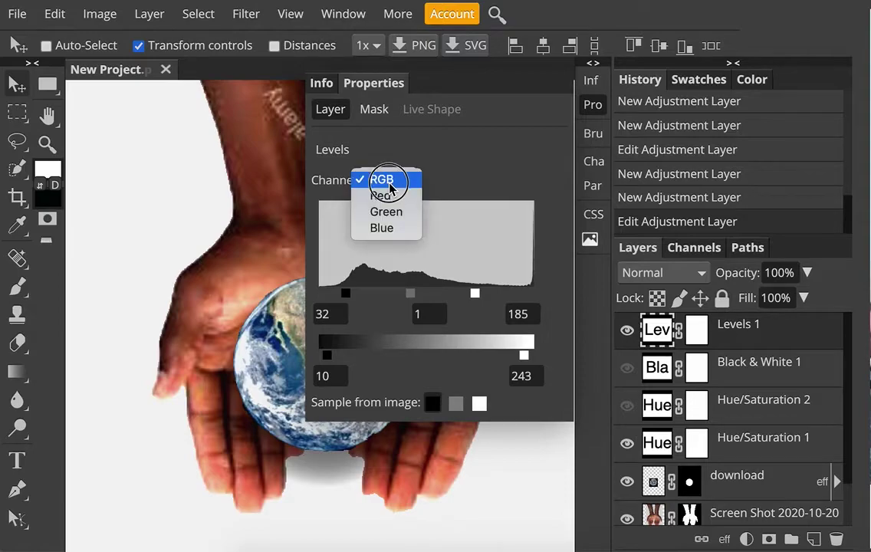
click(389, 198)
click(319, 297)
mouse_move(321, 300)
mouse_down()
mouse_move(392, 300)
mouse_move(305, 293)
mouse_up()
click(391, 183)
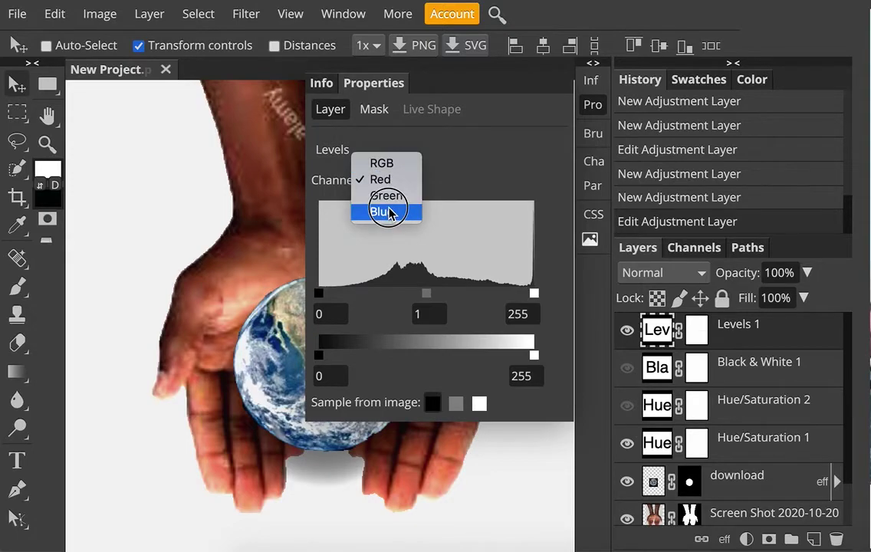
click(387, 212)
mouse_move(535, 293)
mouse_down()
mouse_move(418, 292)
mouse_move(505, 305)
mouse_move(542, 299)
mouse_up()
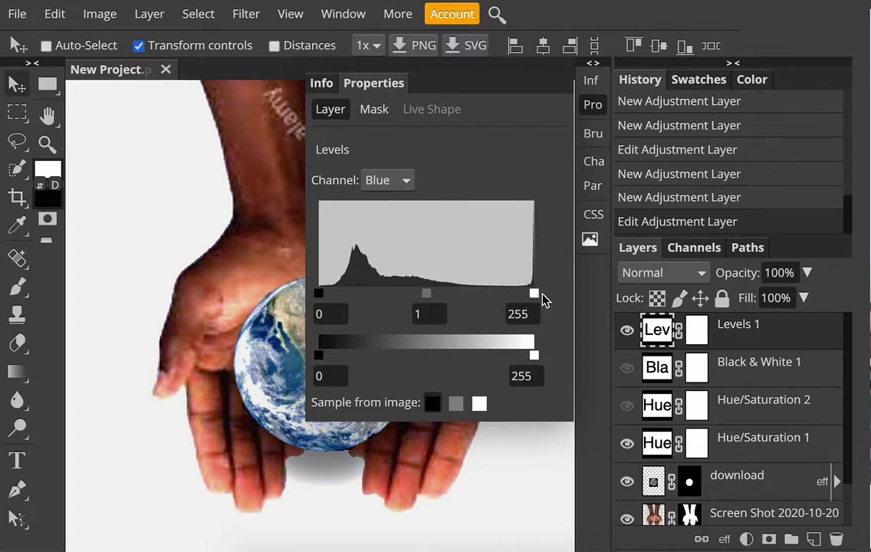
click(593, 106)
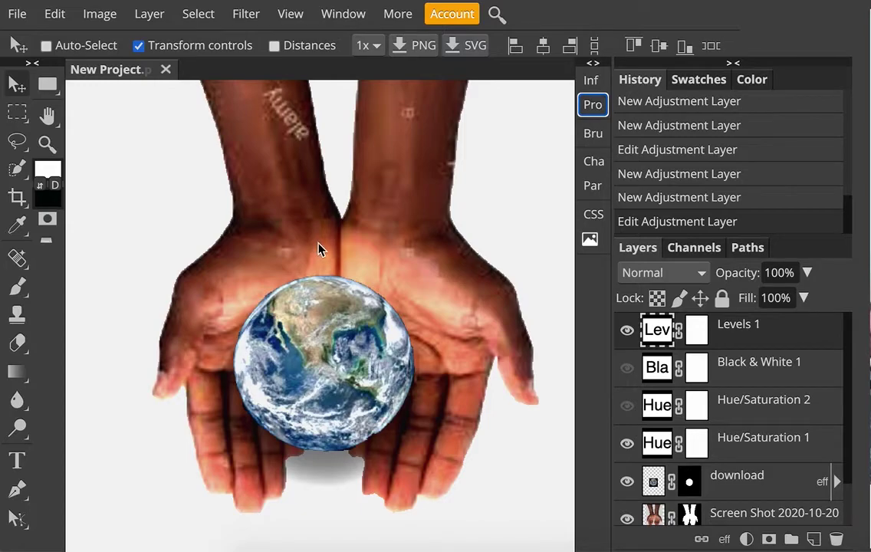